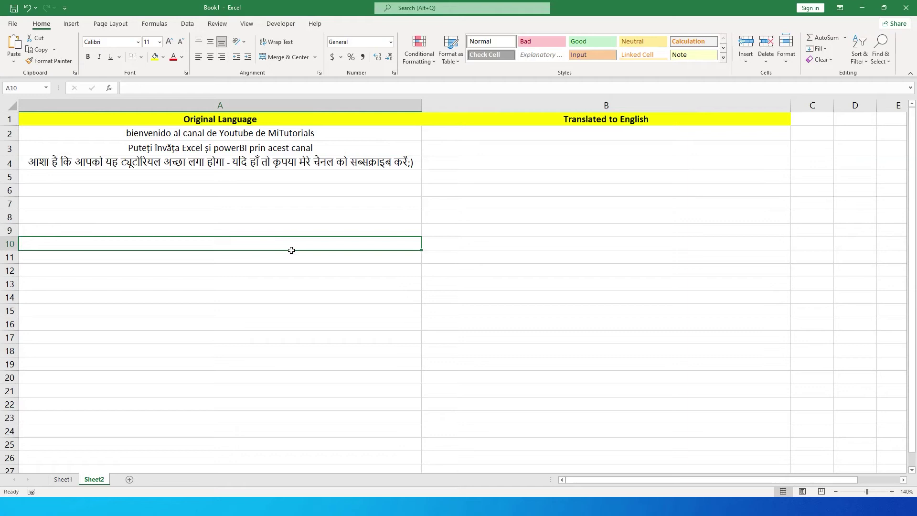
- Select the column A sentences and column B targets, then open Translate from Search
{"action": "left_click_drag", "start_coordinate": [240, 142], "coordinate": [240, 167]}
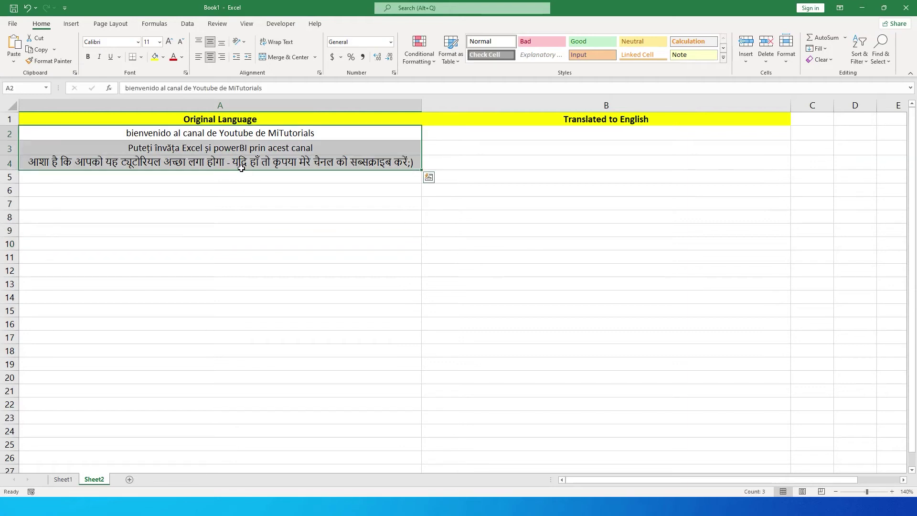
{"action": "left_click_drag", "start_coordinate": [462, 136], "coordinate": [459, 167]}
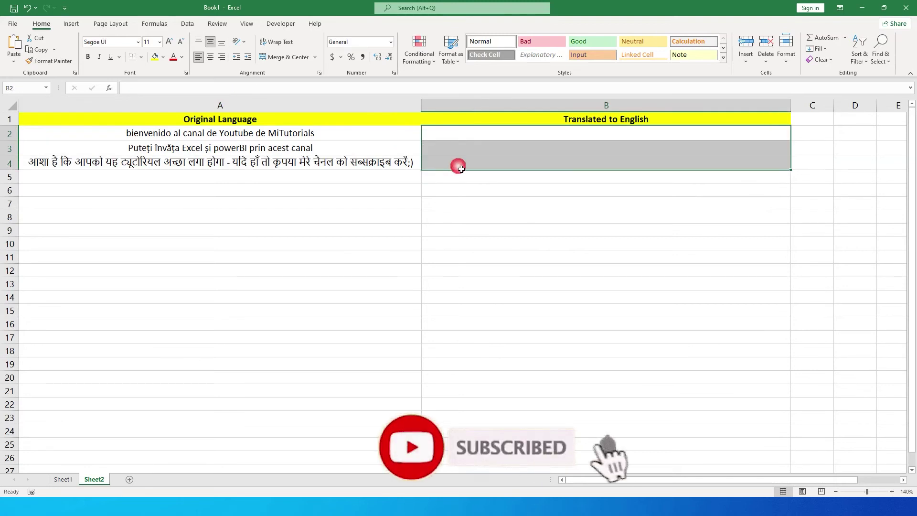
{"action": "left_click", "coordinate": [253, 202]}
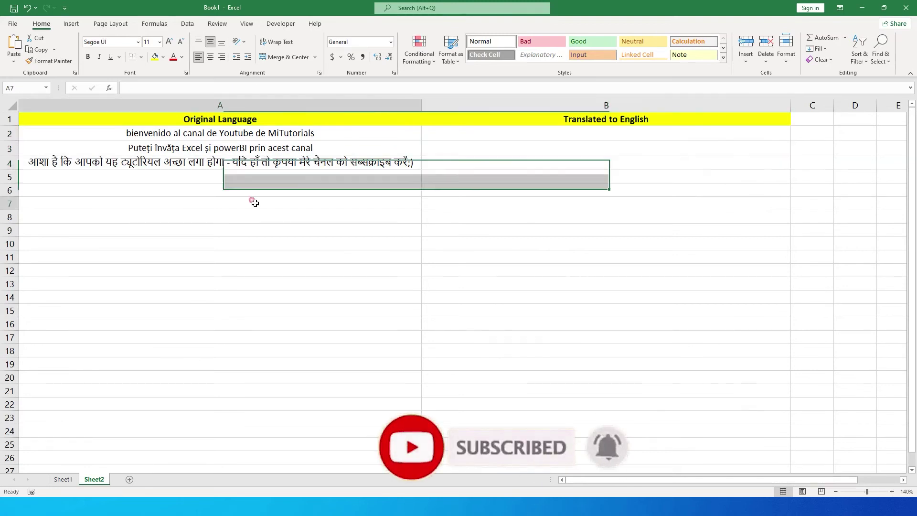
{"action": "left_click", "coordinate": [422, 15]}
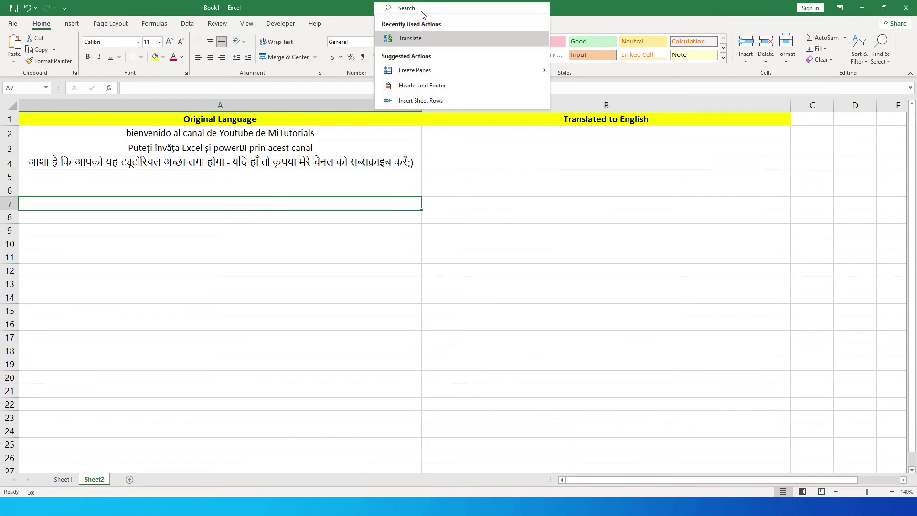
{"action": "type", "text": "transl"}
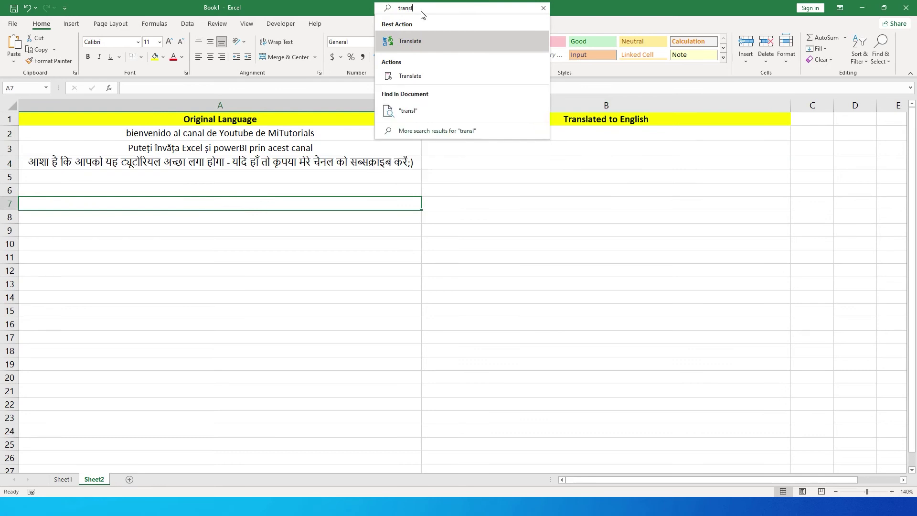
{"action": "left_click", "coordinate": [430, 53]}
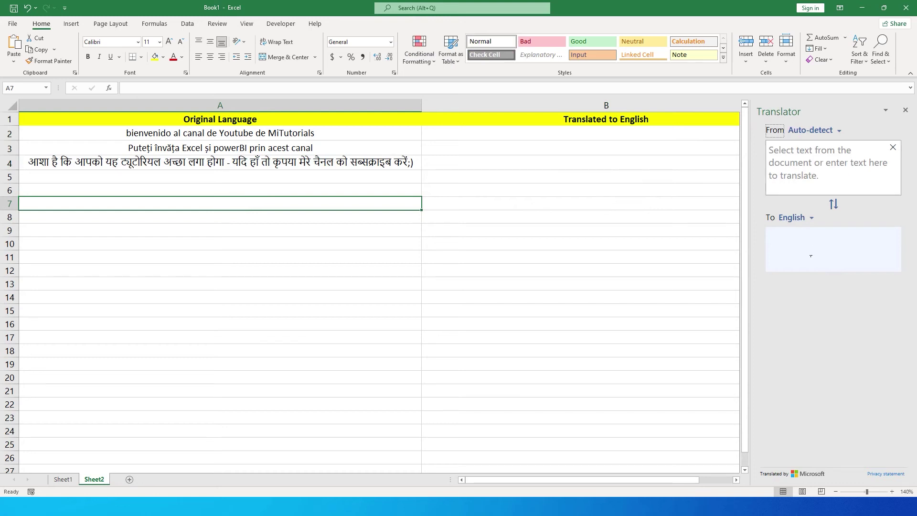
- Translate A2's Spanish sentence to 'welcome to the Youtube channel of MiTutorials' and select it
{"action": "left_click", "coordinate": [796, 165]}
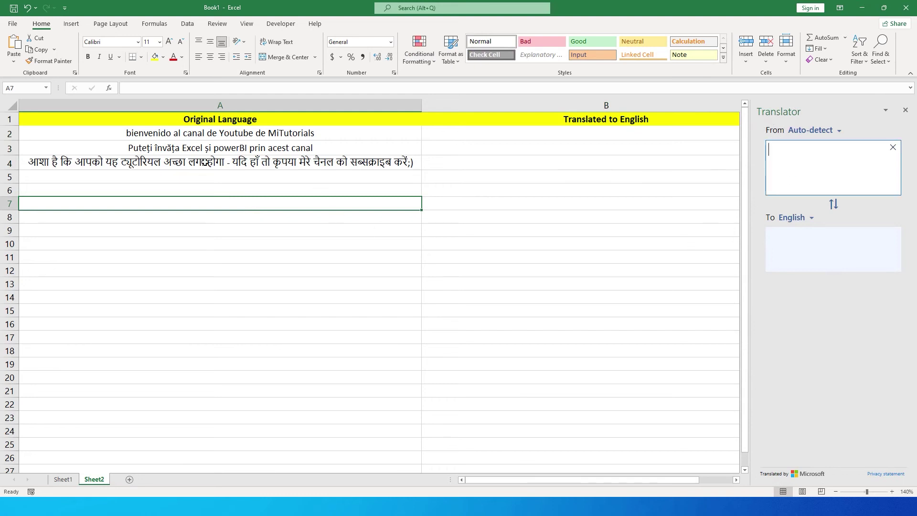
{"action": "left_click", "coordinate": [240, 137]}
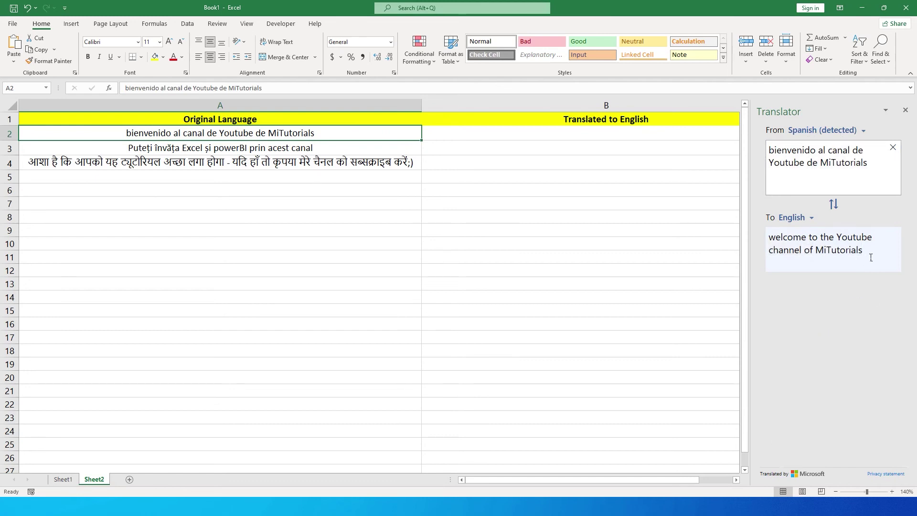
{"action": "left_click_drag", "start_coordinate": [871, 258], "coordinate": [769, 238]}
{"action": "key", "text": "ctrl+c"}
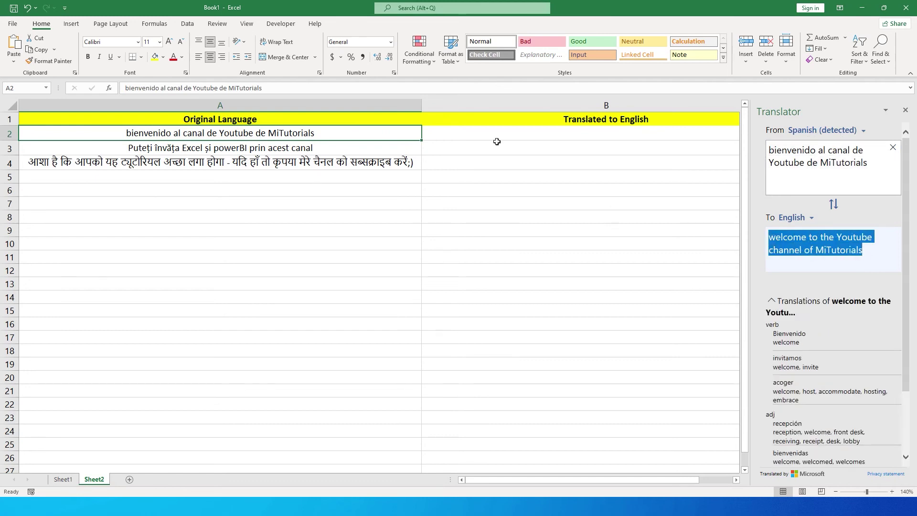
- Paste the English translation into B2, then copy A4's Hindi sentence for translation
{"action": "left_click", "coordinate": [496, 141]}
{"action": "scroll", "coordinate": [496, 141], "scroll_direction": "right", "scroll_amount": 1}
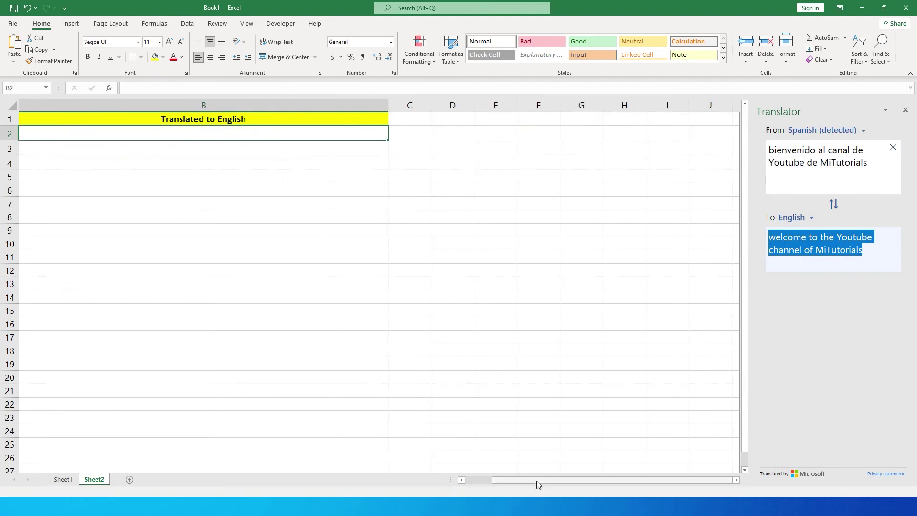
{"action": "key", "text": "ctrl+v"}
{"action": "left_click_drag", "start_coordinate": [537, 481], "coordinate": [445, 481]}
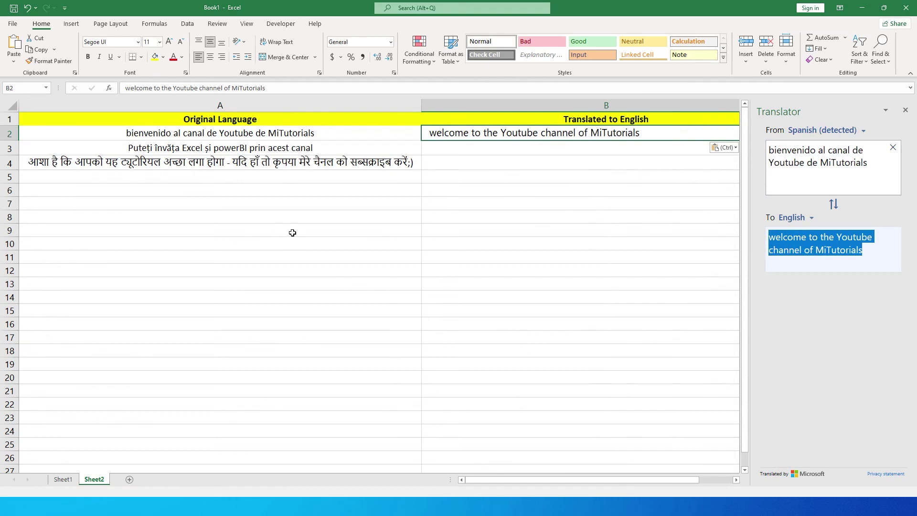
{"action": "left_click", "coordinate": [266, 169]}
{"action": "key", "text": "ctrl+c"}
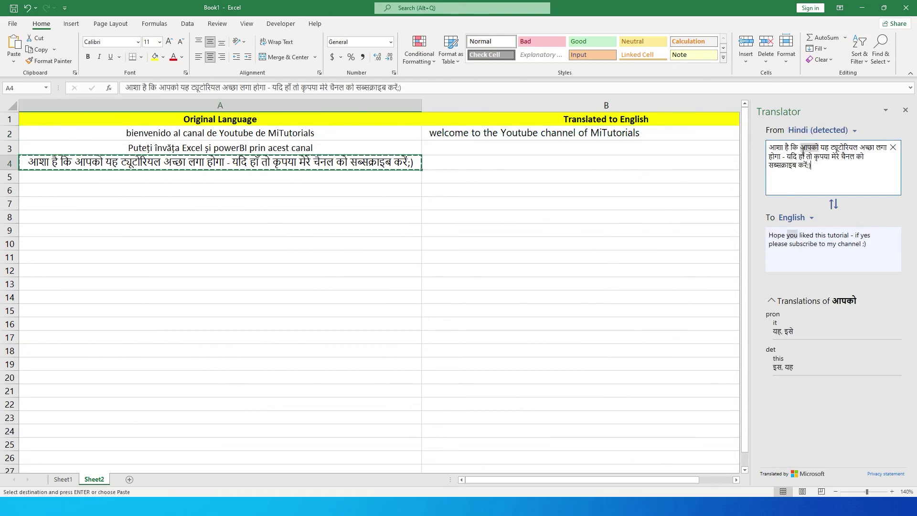
{"action": "mouse_move", "coordinate": [825, 152]}
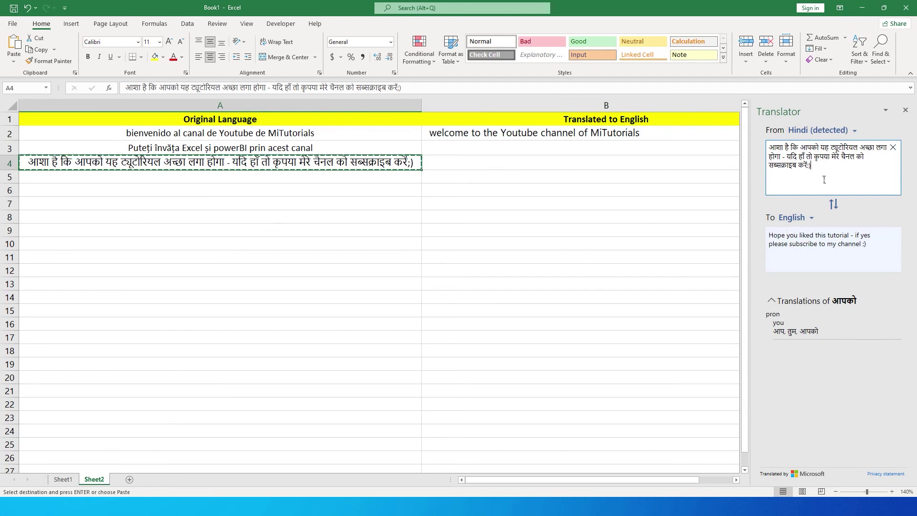
- Paste the Hindi sentence's English translation into B4 as text only, then close Translator
{"action": "left_click_drag", "start_coordinate": [873, 251], "coordinate": [759, 233]}
{"action": "key", "text": "ctrl+c"}
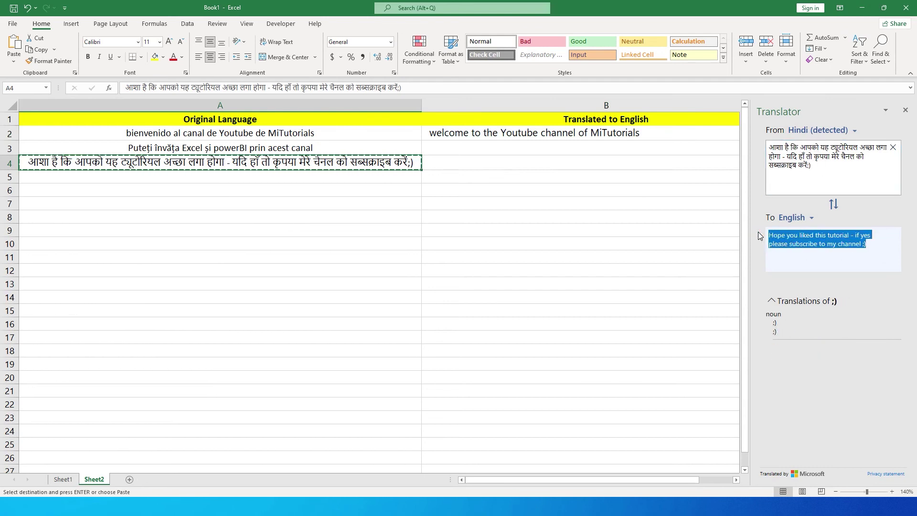
{"action": "left_click", "coordinate": [458, 163]}
{"action": "right_click", "coordinate": [458, 164]}
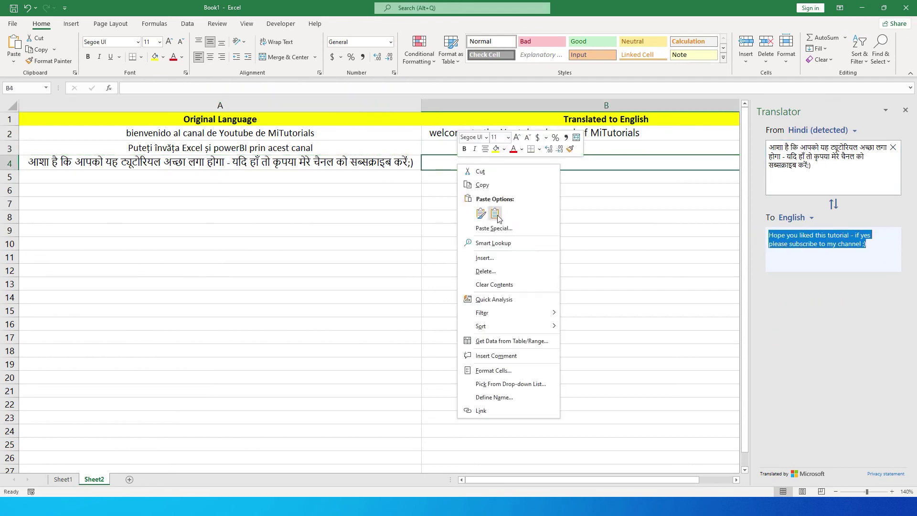
{"action": "left_click", "coordinate": [482, 214]}
{"action": "left_click", "coordinate": [906, 110]}
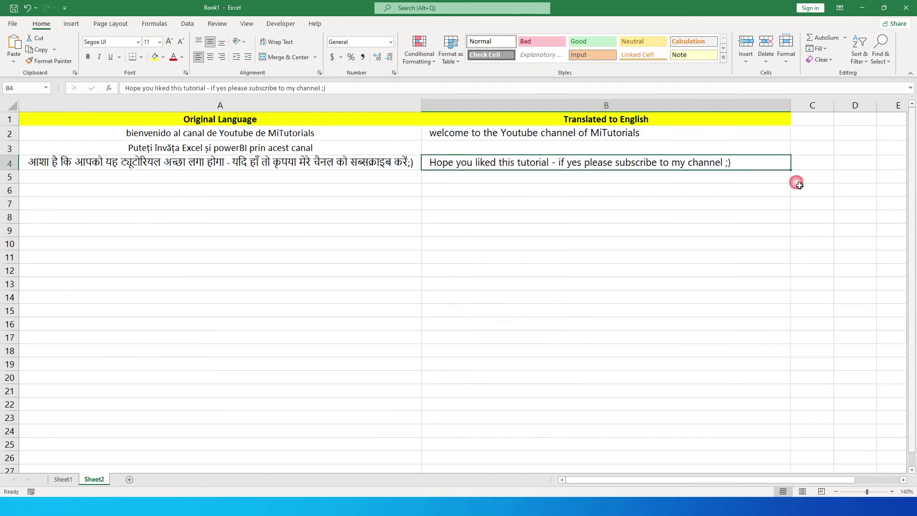